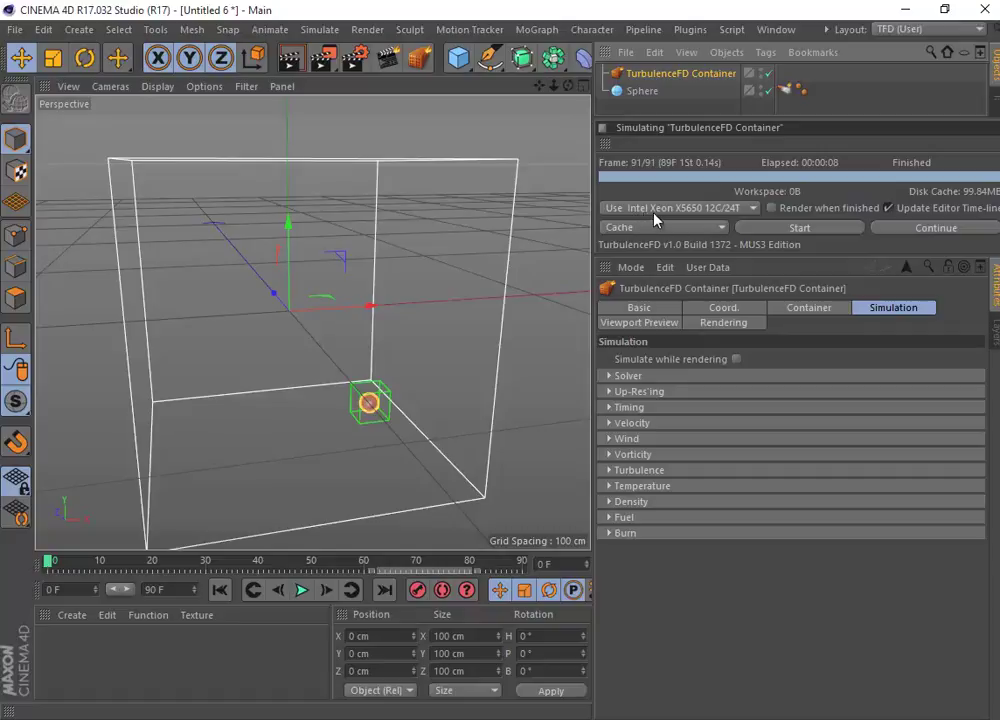
- Simulate the container's fire on the Intel Xeon X5650 CPU, stopping partway and continuing the run to the last frame
{"action": "left_click", "coordinate": [688, 210]}
{"action": "left_click", "coordinate": [693, 218]}
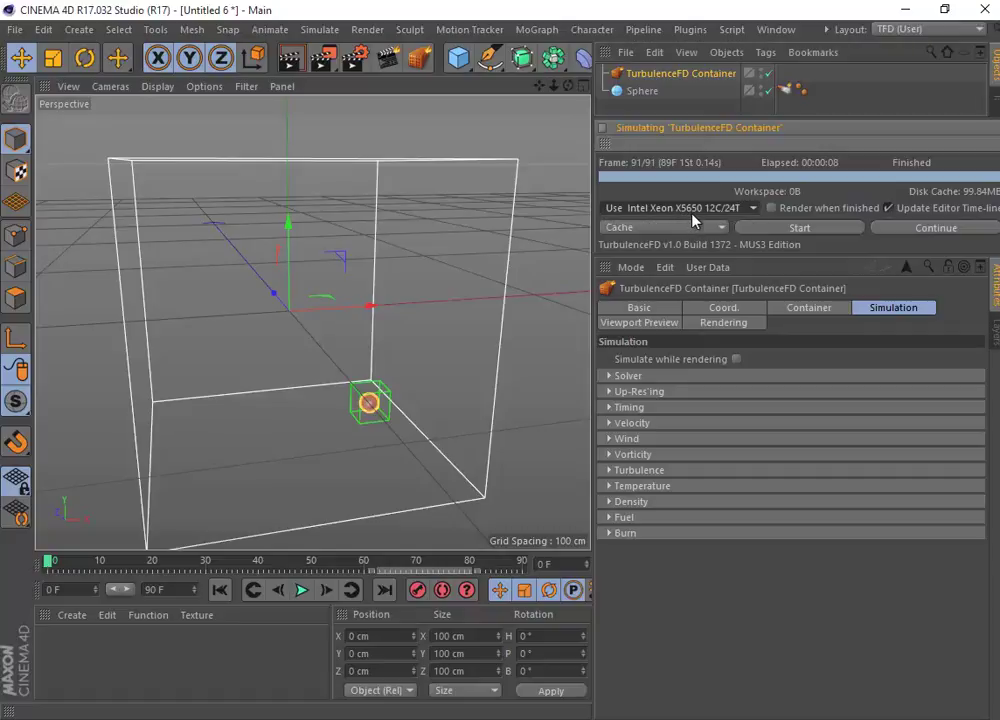
{"action": "left_click", "coordinate": [745, 209]}
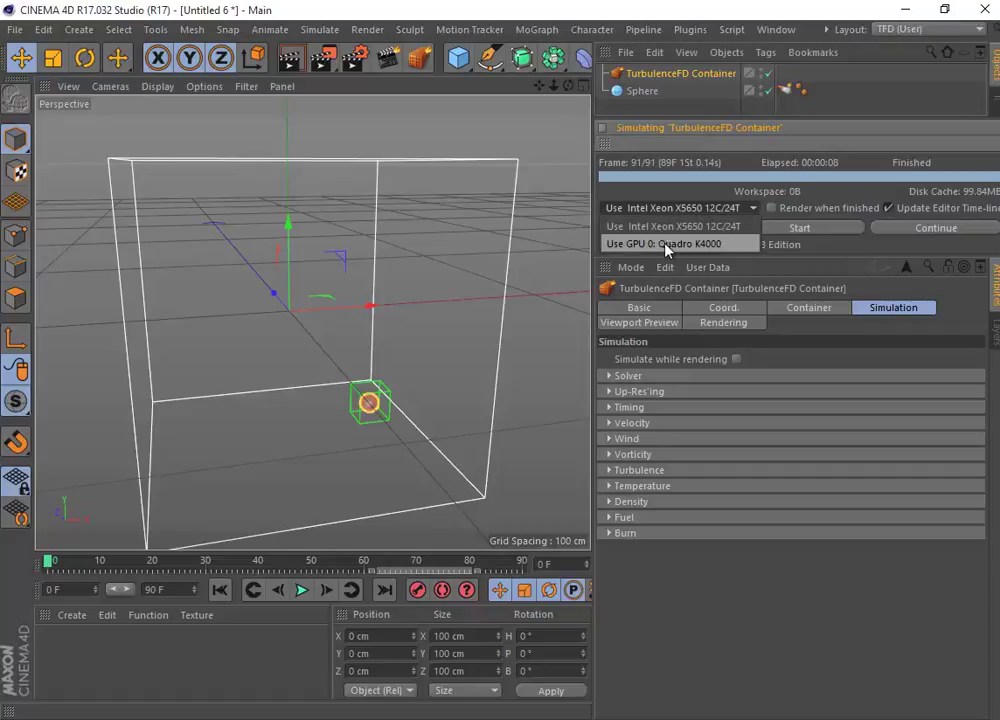
{"action": "left_click", "coordinate": [650, 205]}
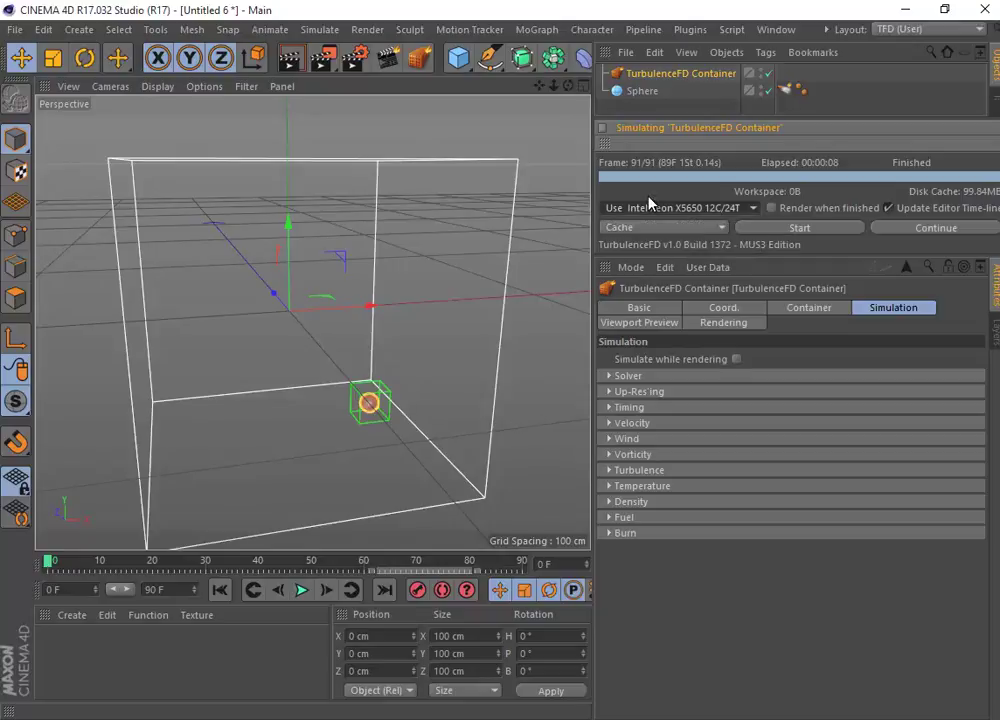
{"action": "left_click", "coordinate": [815, 229]}
{"action": "left_click", "coordinate": [752, 248]}
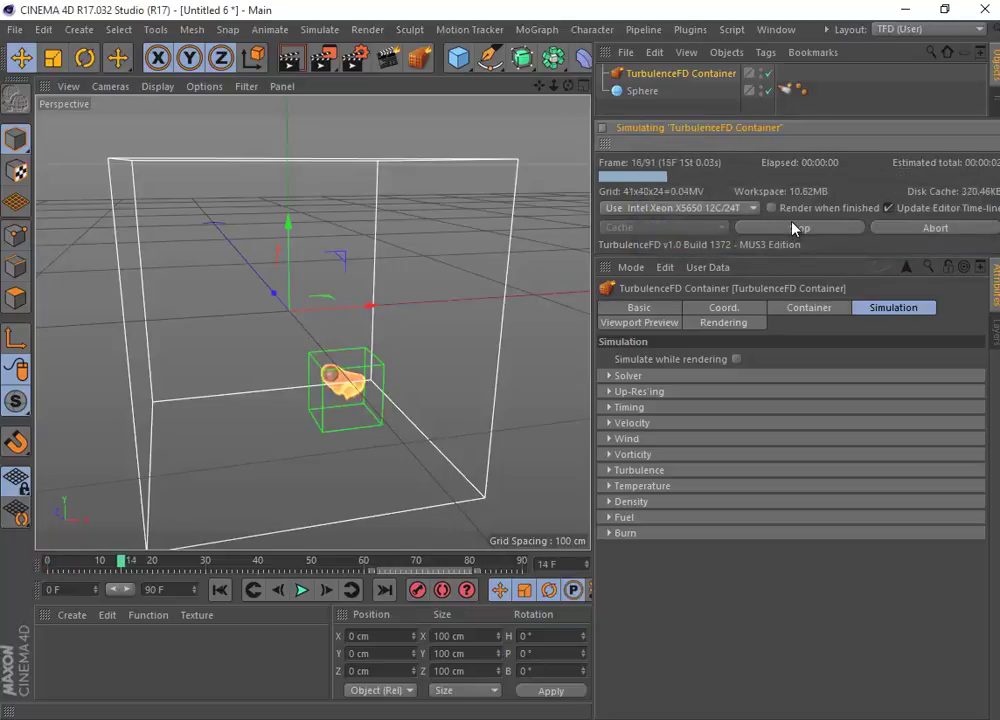
{"action": "left_click", "coordinate": [795, 228]}
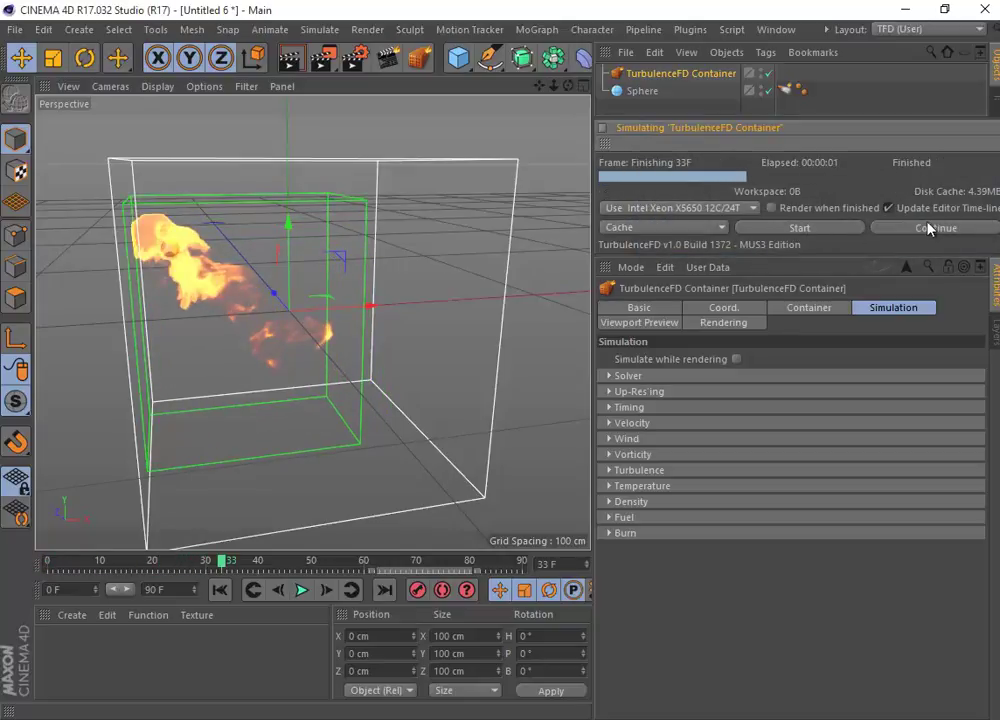
{"action": "left_click", "coordinate": [930, 228]}
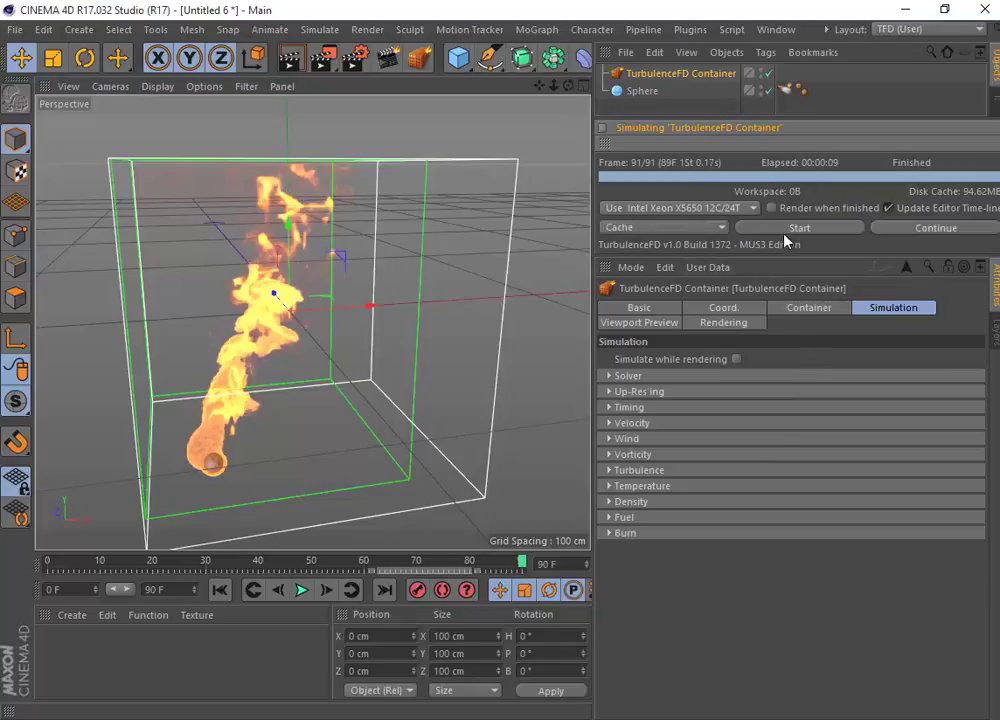
- Rerun the simulation on GPU 0: Quadro K4000 and review the cached fire, returning to the first frame
{"action": "left_click", "coordinate": [712, 209]}
{"action": "left_click", "coordinate": [718, 243]}
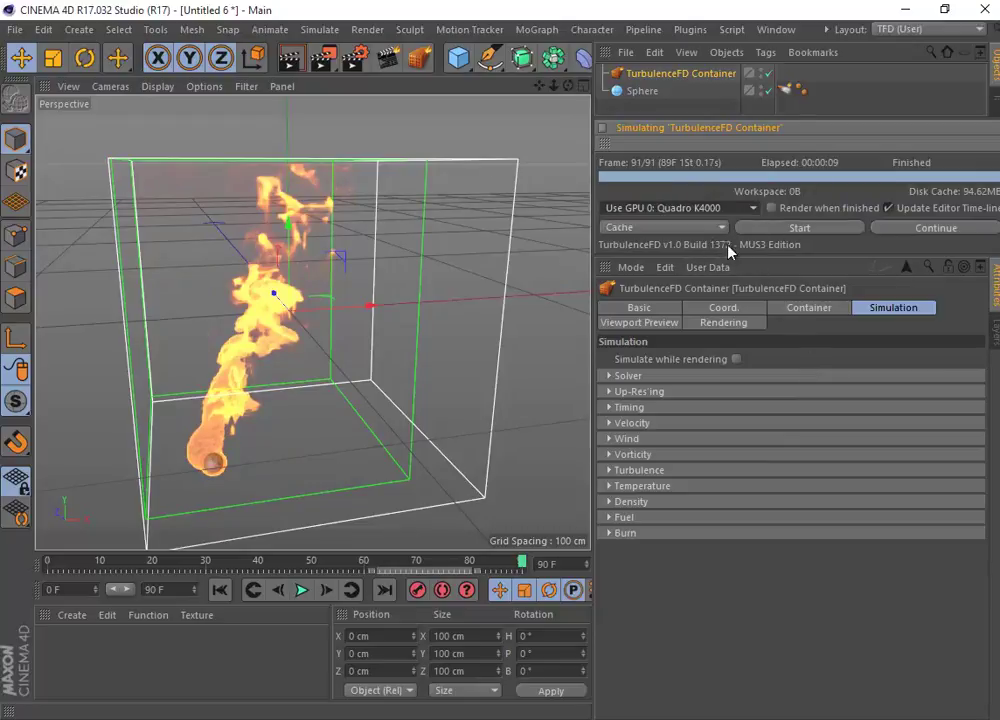
{"action": "left_click", "coordinate": [821, 230]}
{"action": "left_click", "coordinate": [768, 252]}
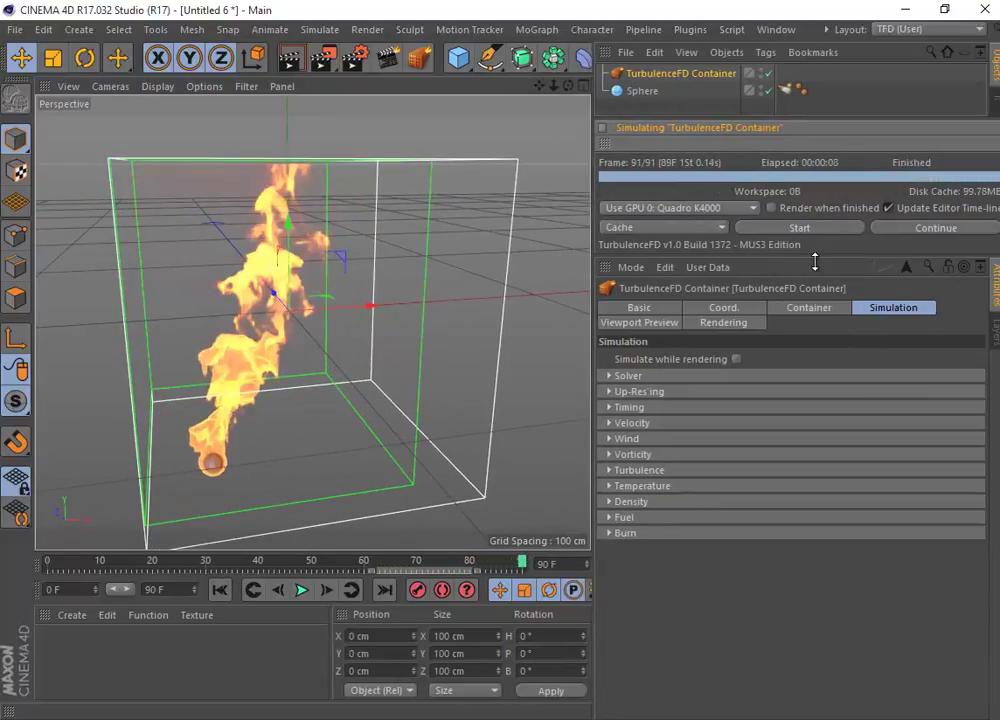
{"action": "left_click_drag", "start_coordinate": [147, 569], "coordinate": [633, 548]}
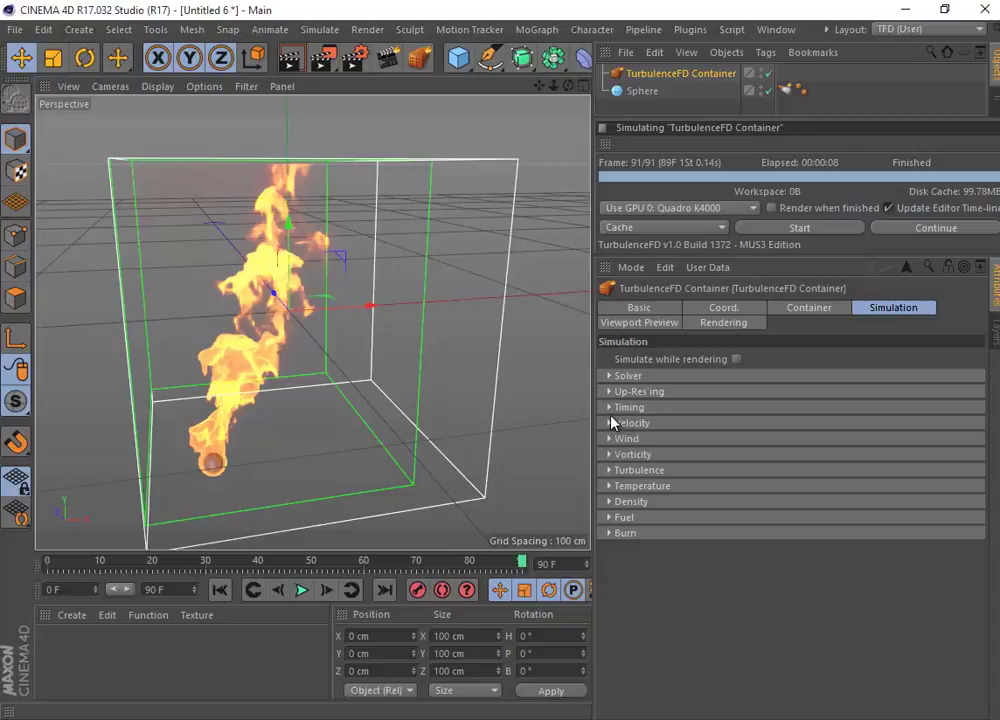
{"action": "left_click", "coordinate": [658, 210]}
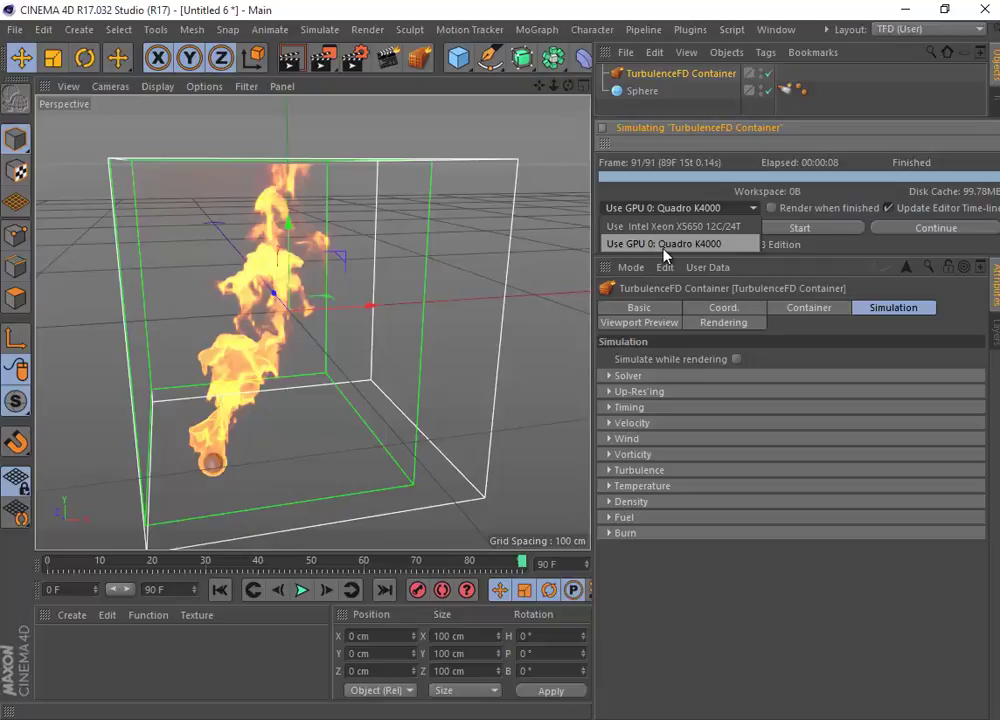
{"action": "left_click", "coordinate": [720, 247]}
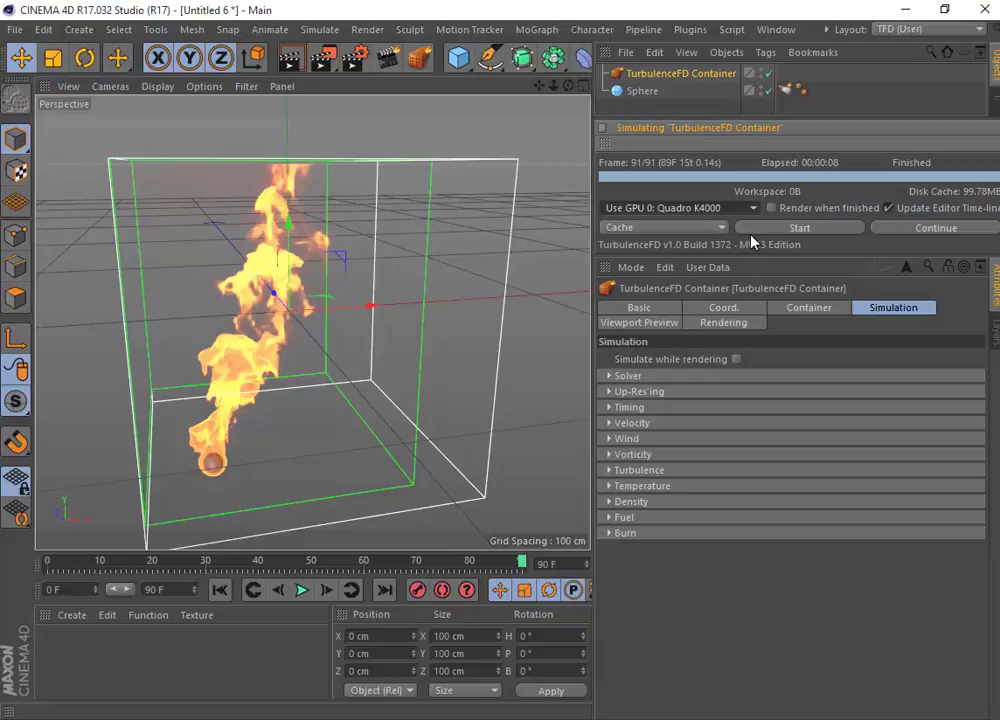
{"action": "left_click", "coordinate": [219, 590]}
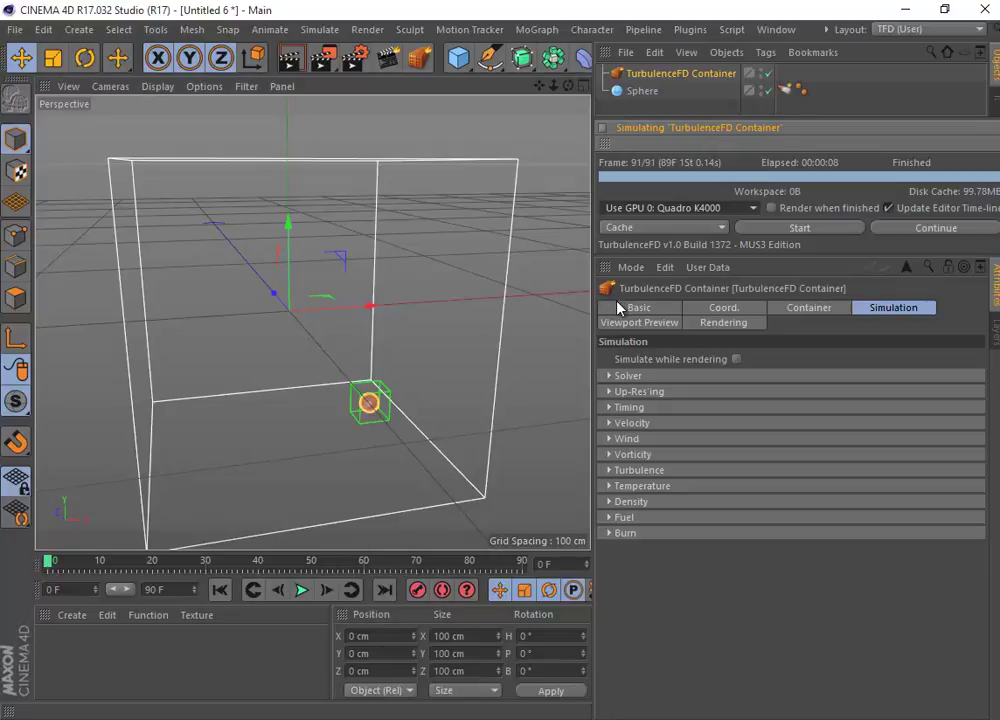
- Create a new project with a TurbulenceFD container and a sphere about 15 cm across, low inside the container at Y -27.345 cm
{"action": "key", "text": "ctrl+n"}
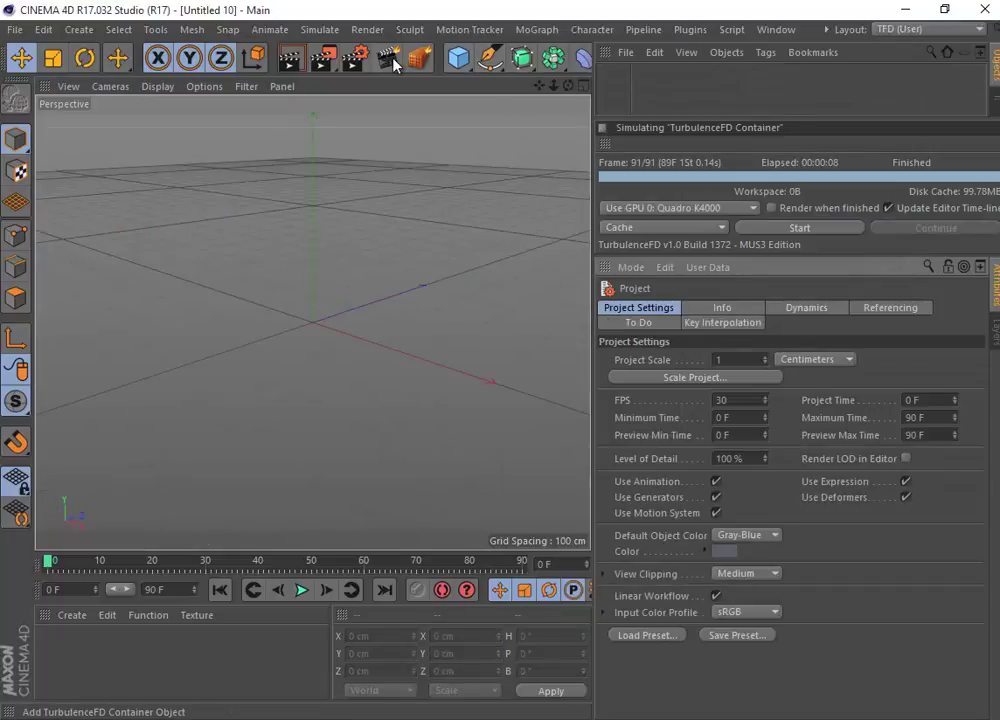
{"action": "left_click", "coordinate": [434, 63]}
{"action": "left_click_drag", "start_coordinate": [458, 57], "coordinate": [815, 114]}
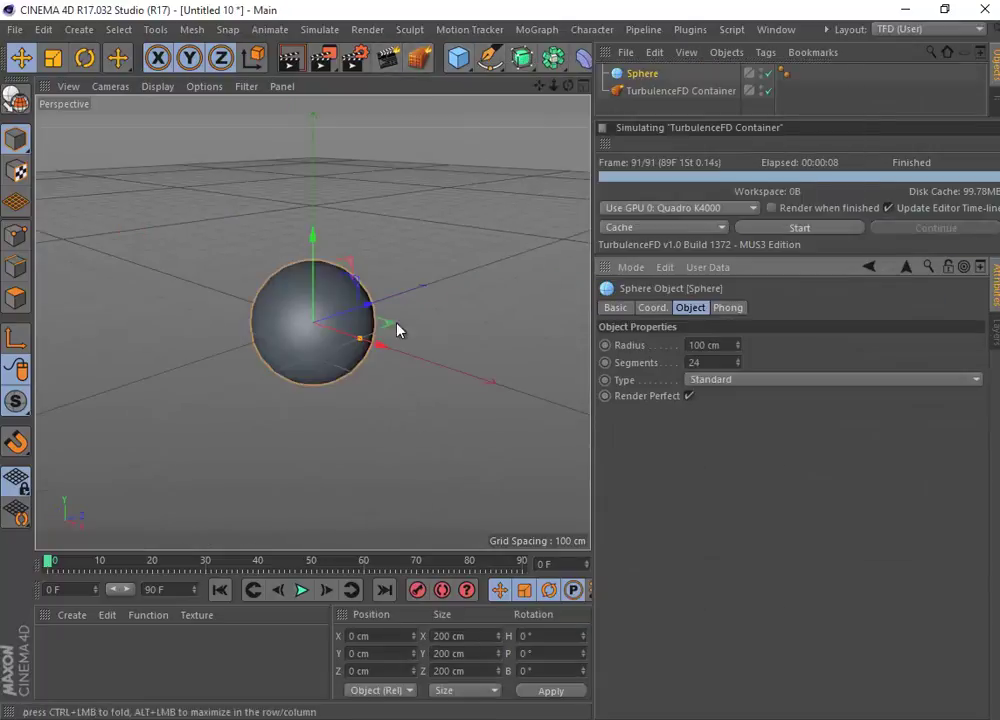
{"action": "left_click_drag", "start_coordinate": [359, 340], "coordinate": [293, 303]}
{"action": "scroll", "coordinate": [316, 332], "scroll_direction": "up", "scroll_amount": 5}
- Add a TurbulenceFD Emitter tag to the sphere and set its temperature value to 1
{"action": "right_click", "coordinate": [668, 76]}
{"action": "mouse_move", "coordinate": [750, 235]}
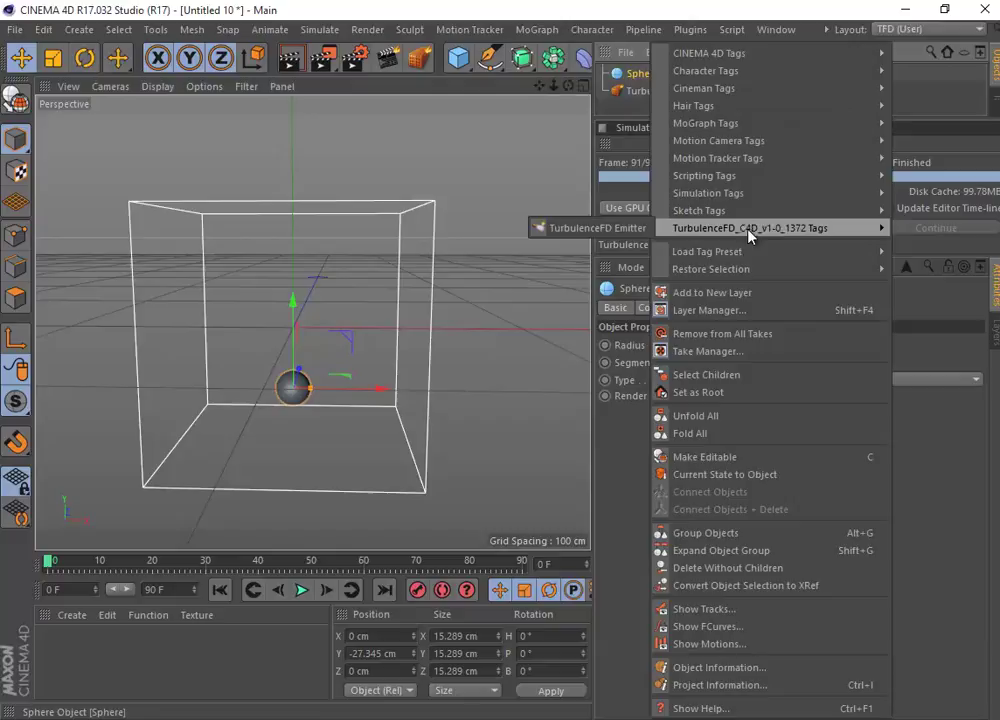
{"action": "left_click", "coordinate": [578, 232]}
{"action": "scroll", "coordinate": [777, 643], "scroll_direction": "down", "scroll_amount": 3}
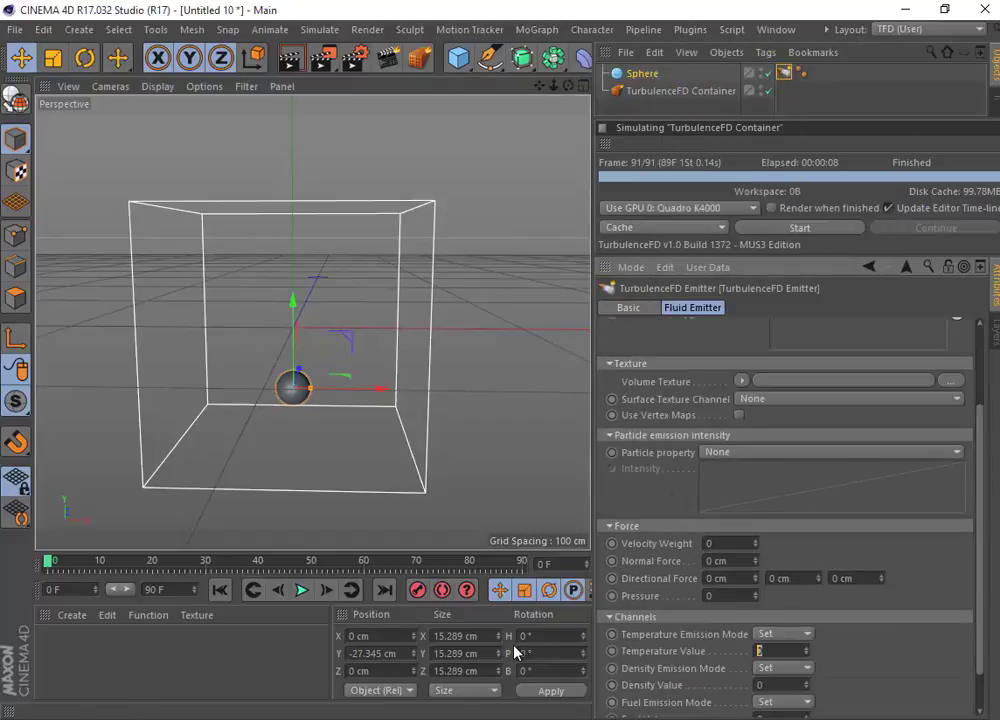
{"action": "key", "text": "Return"}
{"action": "left_click", "coordinate": [660, 237]}
{"action": "left_click", "coordinate": [662, 235]}
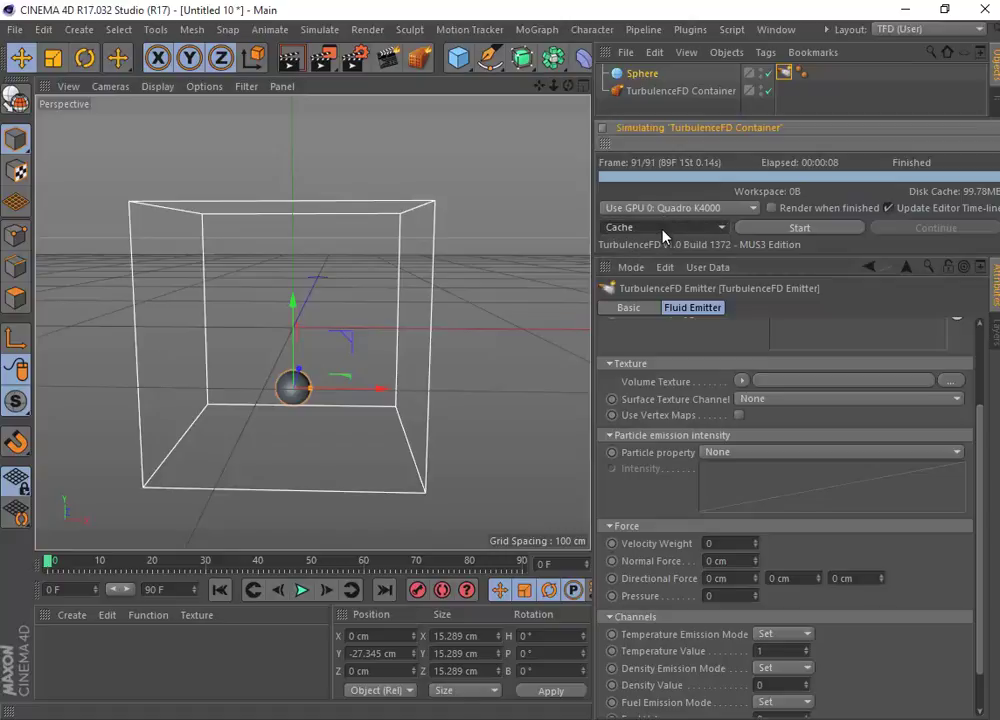
{"action": "left_click", "coordinate": [663, 235]}
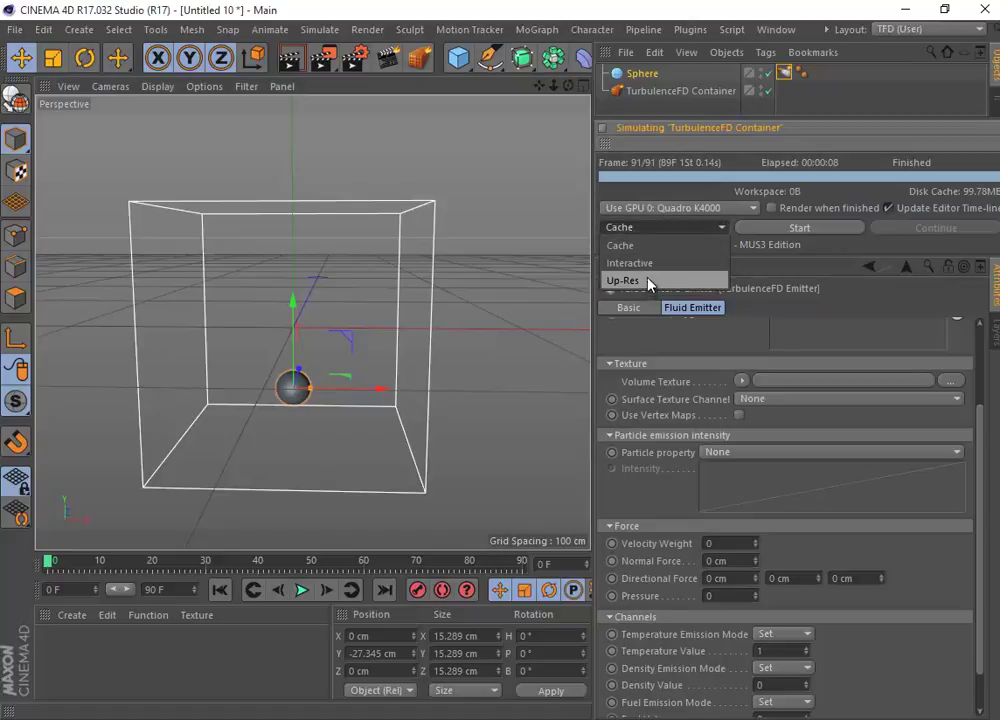
{"action": "left_click", "coordinate": [648, 248]}
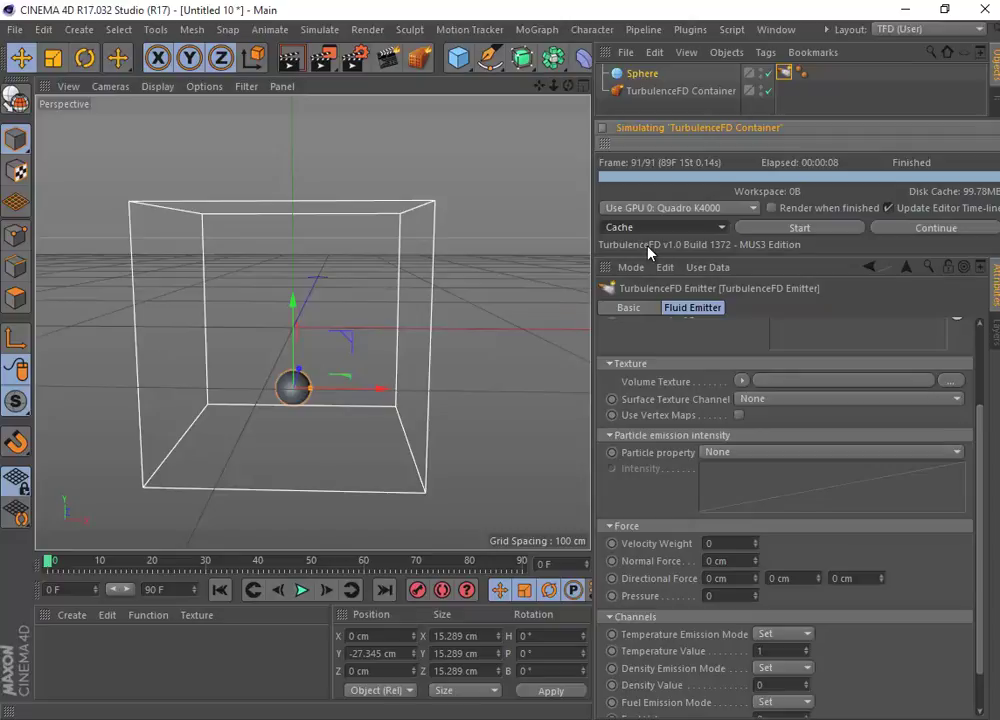
{"action": "left_click", "coordinate": [59, 565]}
{"action": "left_click_drag", "start_coordinate": [61, 566], "coordinate": [530, 625]}
{"action": "key", "text": "shift+f"}
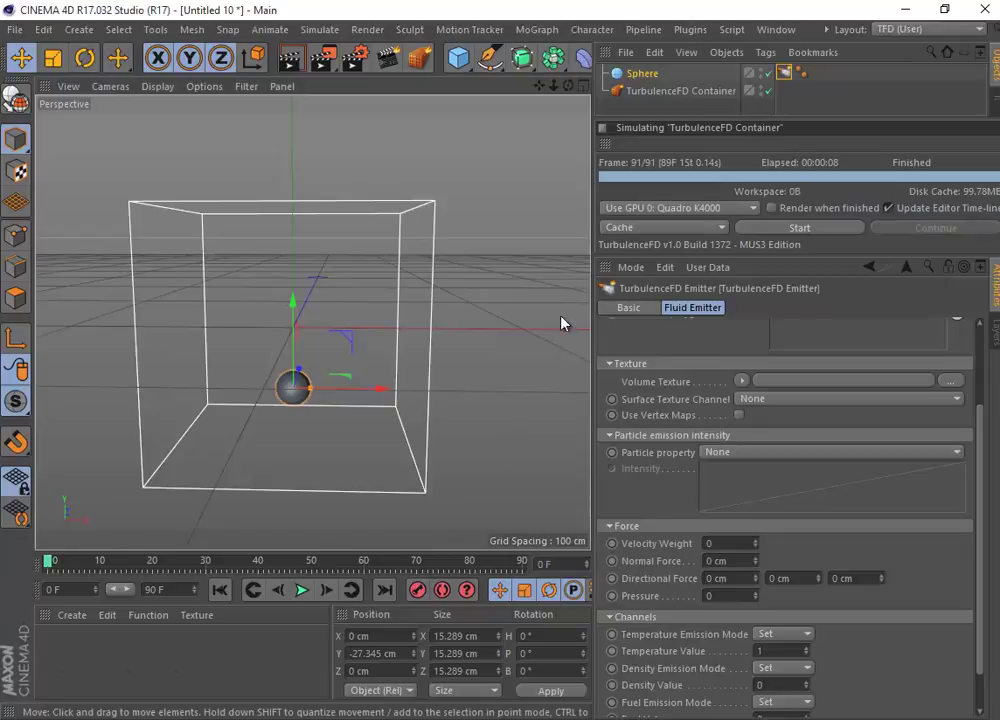
- Set the simulation mode to Interactive and start simulating the new container
{"action": "left_click", "coordinate": [638, 235]}
{"action": "left_click", "coordinate": [649, 264]}
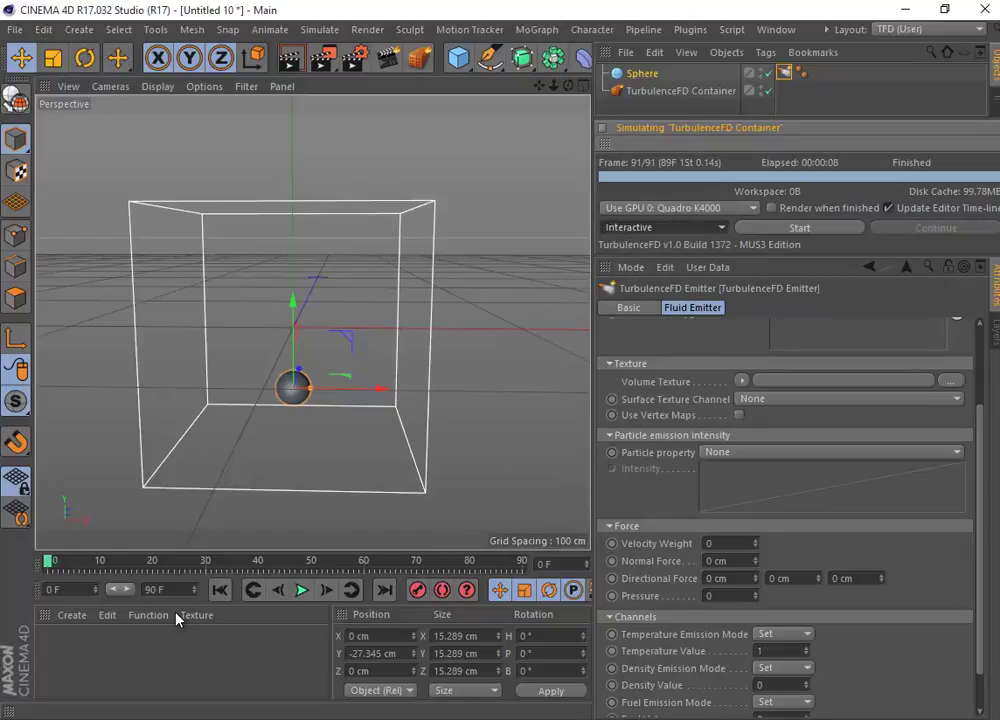
{"action": "left_click", "coordinate": [752, 228]}
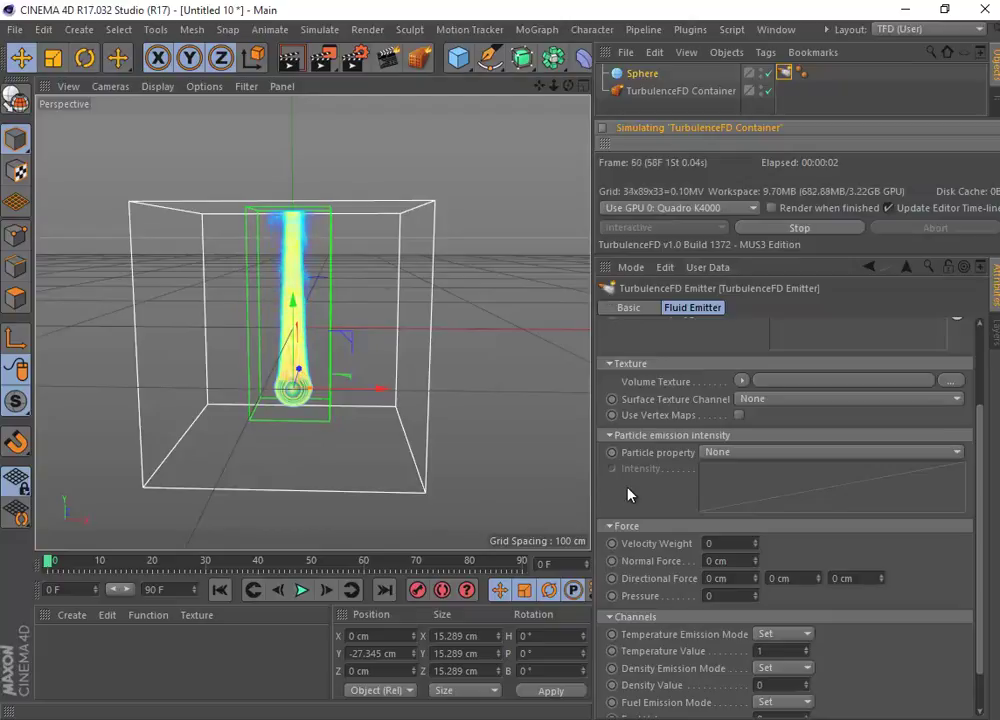
- Set the emitter's X directional force to -10 cm while the interactive simulation runs
{"action": "scroll", "coordinate": [652, 510], "scroll_direction": "down", "scroll_amount": 2}
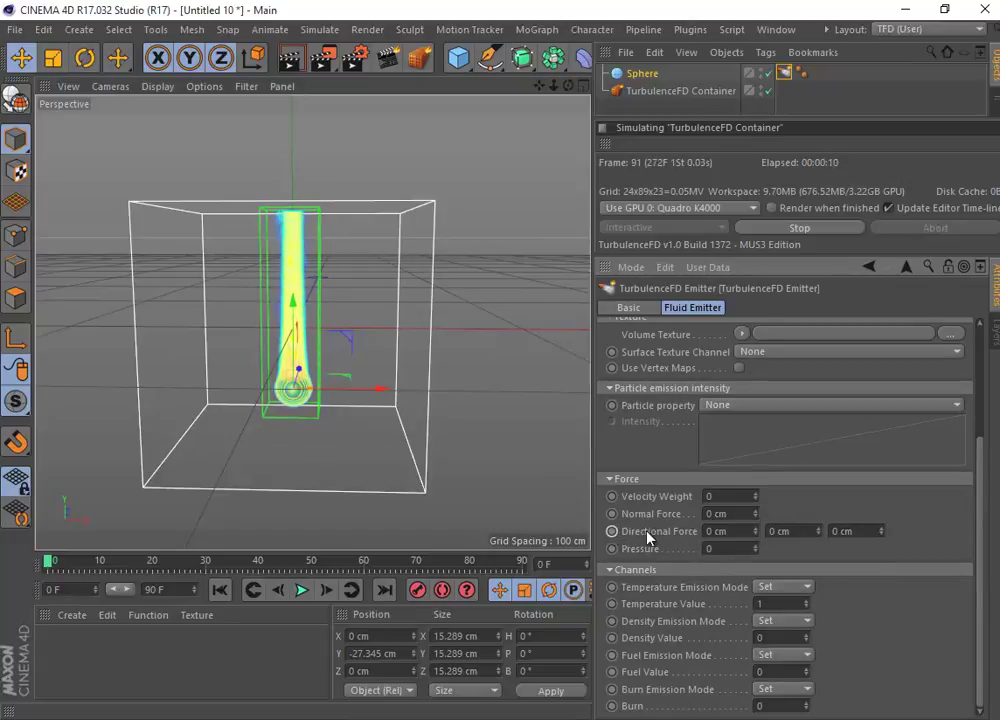
{"action": "left_click", "coordinate": [716, 533]}
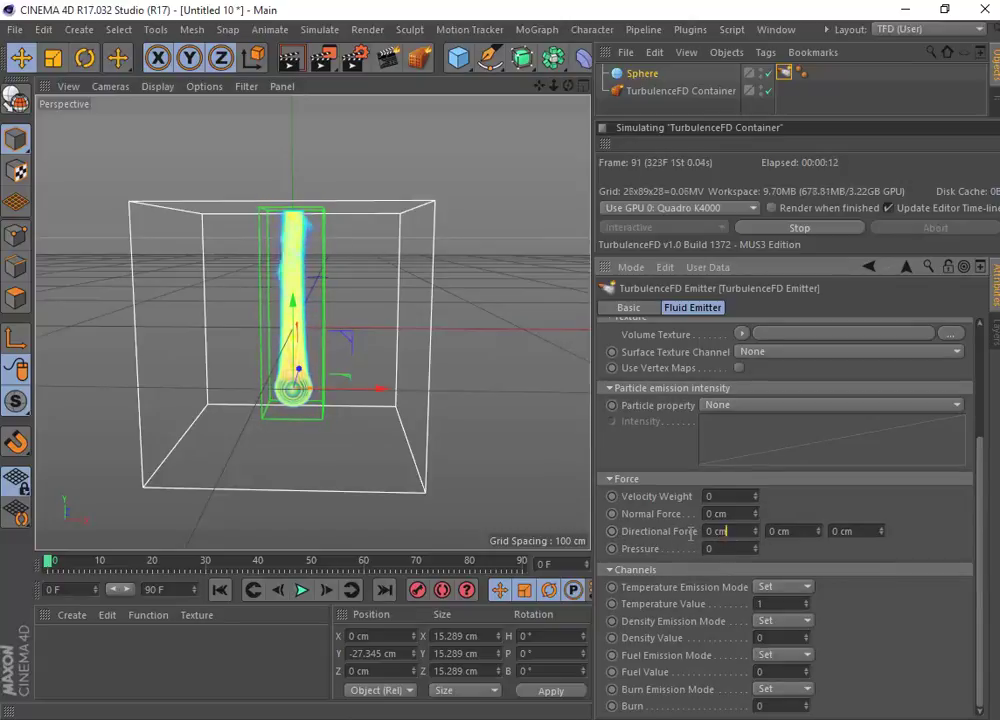
{"action": "type", "text": "-10"}
{"action": "key", "text": "Return"}
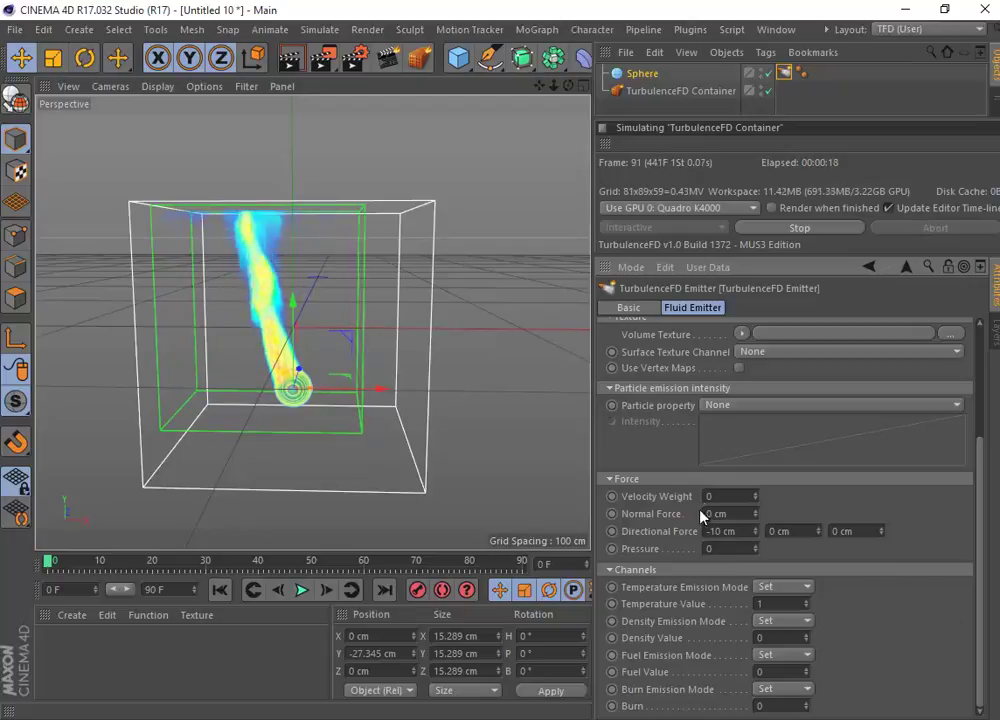
- Set the emitter's directional force to -100 cm in X and 21.47 cm in Y
{"action": "left_click", "coordinate": [751, 527]}
{"action": "type", "text": "-"}
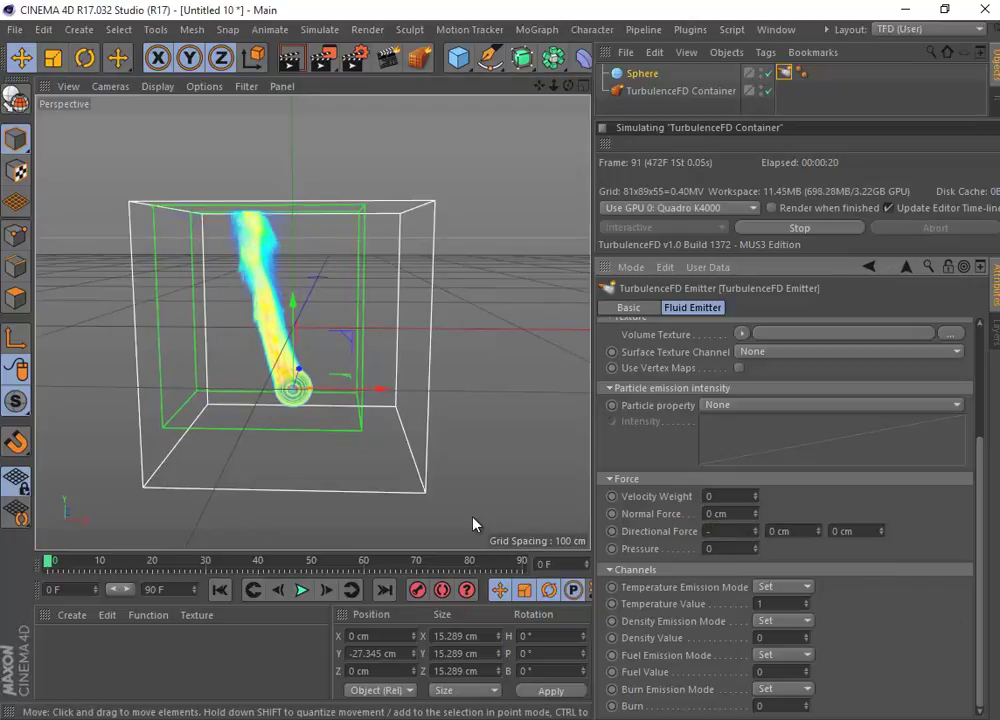
{"action": "type", "text": "100"}
{"action": "key", "text": "Return"}
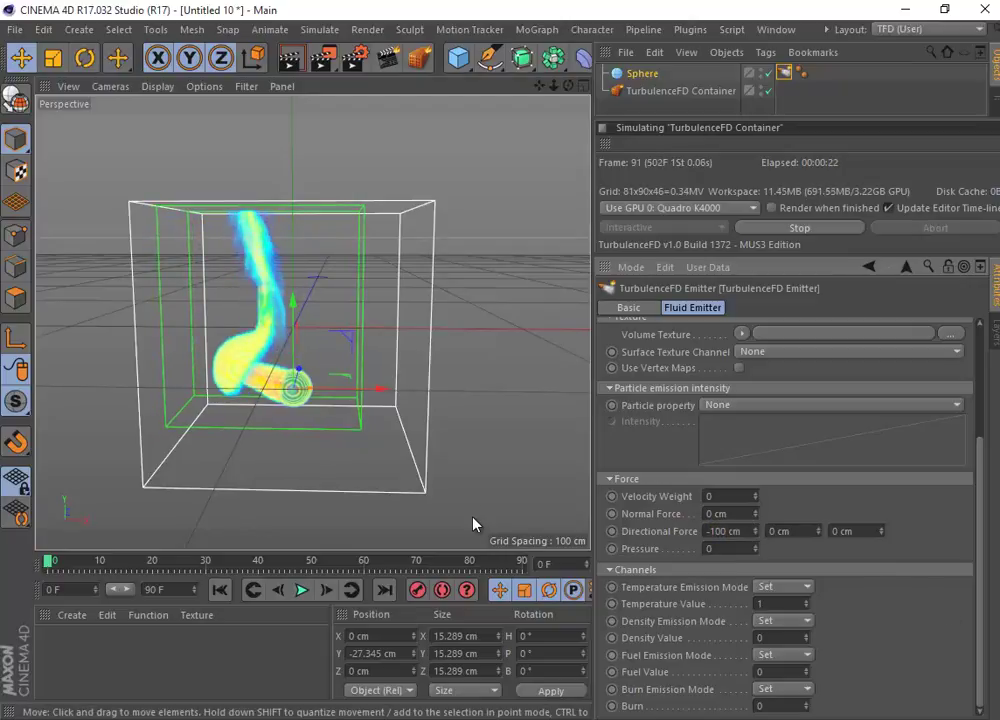
{"action": "left_click_drag", "start_coordinate": [818, 531], "coordinate": [859, 370]}
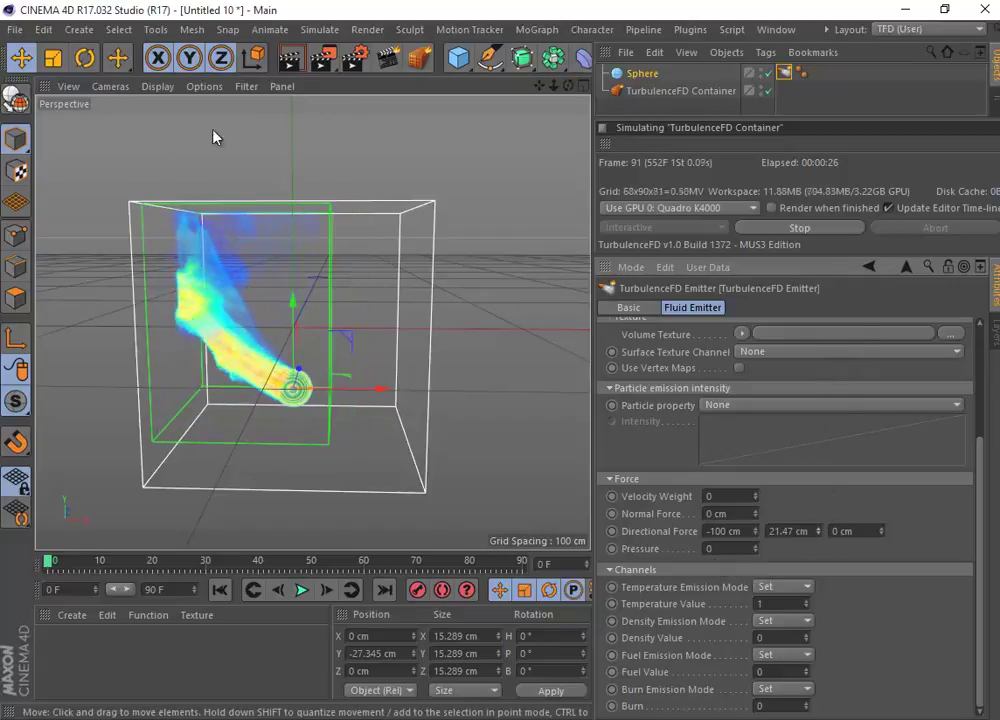
- Stop the interactive simulation and run the full simulation in Cache mode
{"action": "left_click_drag", "start_coordinate": [509, 370], "coordinate": [488, 366], "text": "alt"}
{"action": "left_click", "coordinate": [800, 228]}
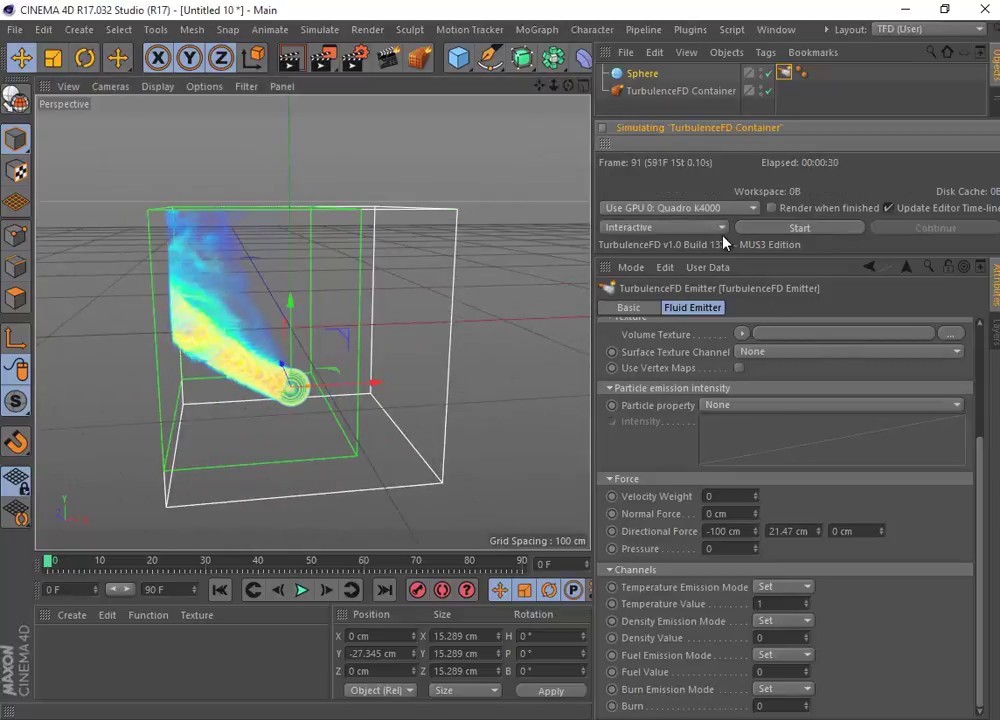
{"action": "left_click", "coordinate": [665, 228]}
{"action": "left_click", "coordinate": [620, 245]}
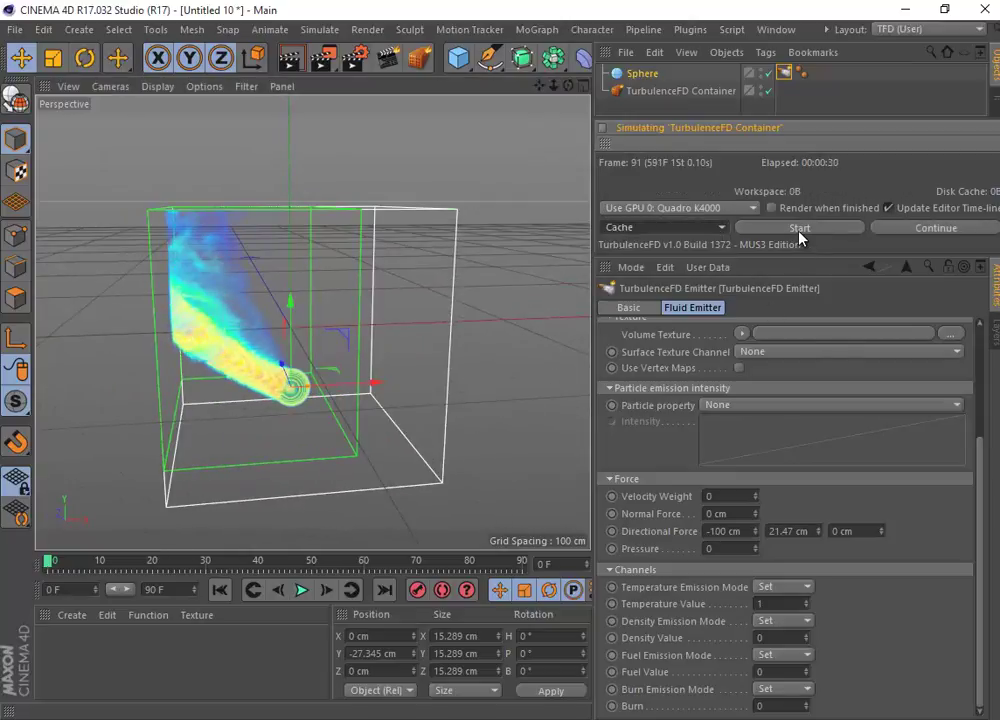
{"action": "left_click", "coordinate": [800, 228]}
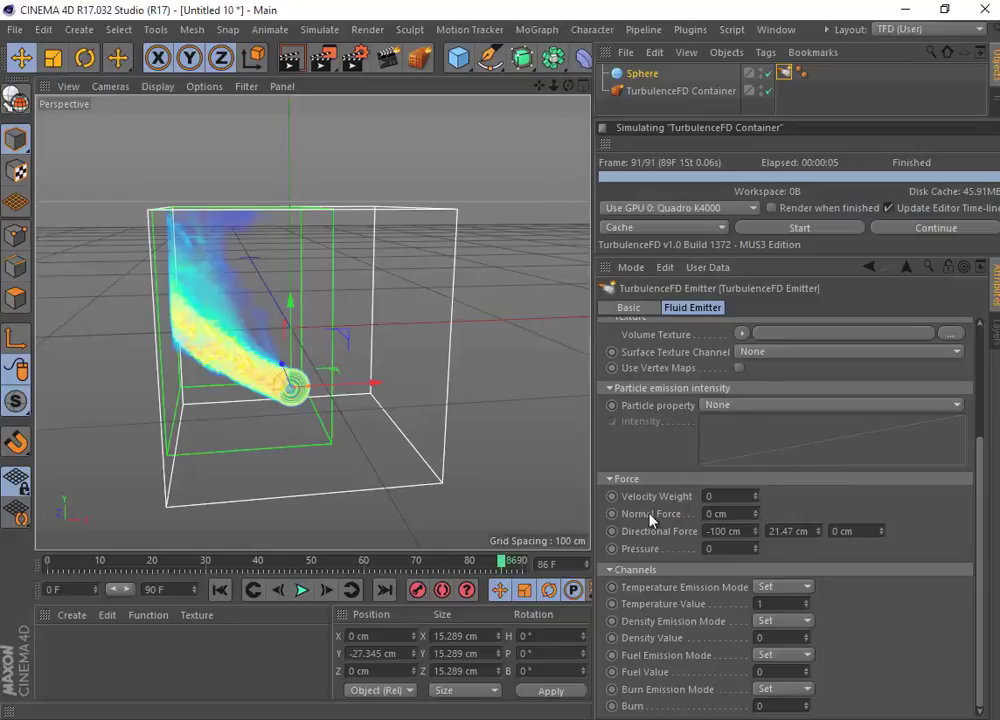
- Scrub through the cached simulation and check the available processing devices, keeping GPU 0: Quadro K4000
{"action": "left_click", "coordinate": [61, 560]}
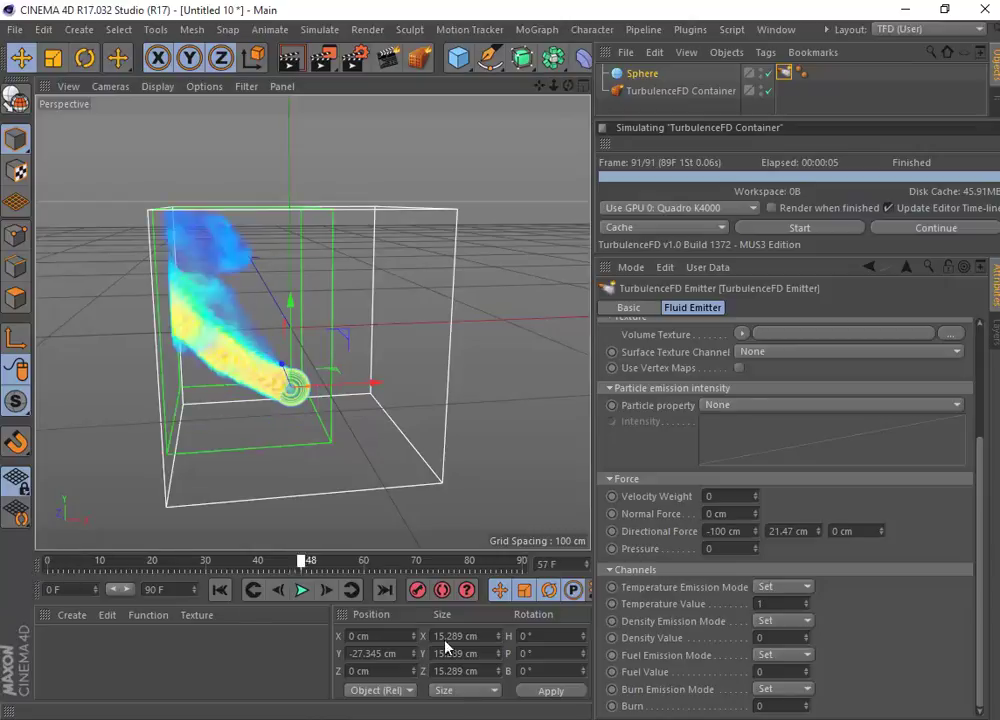
{"action": "left_click", "coordinate": [665, 208]}
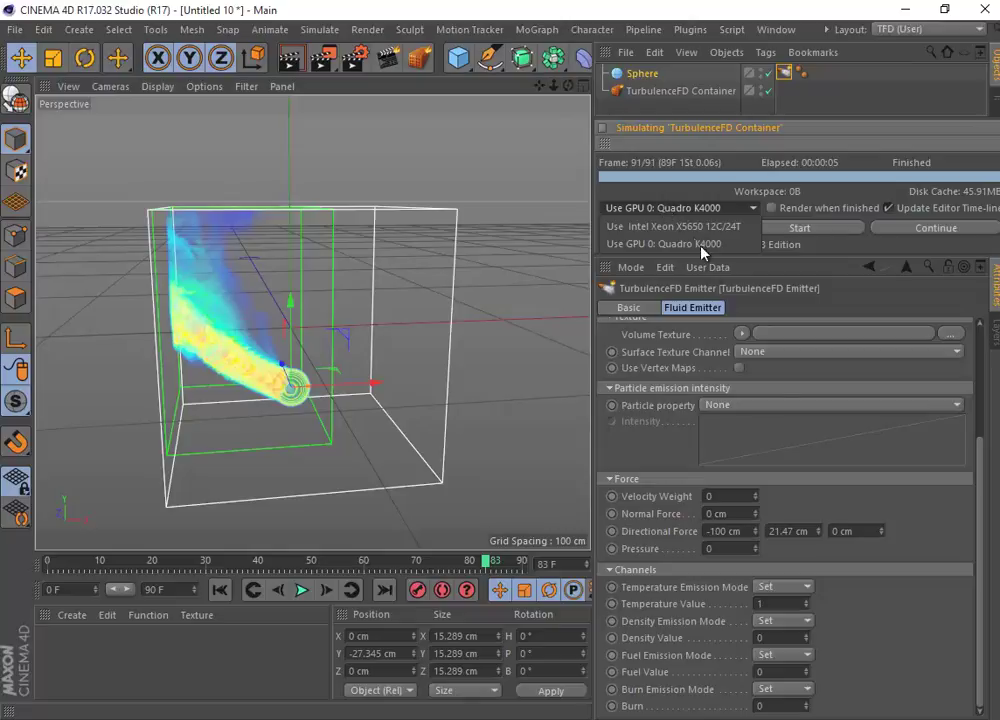
{"action": "left_click", "coordinate": [662, 244]}
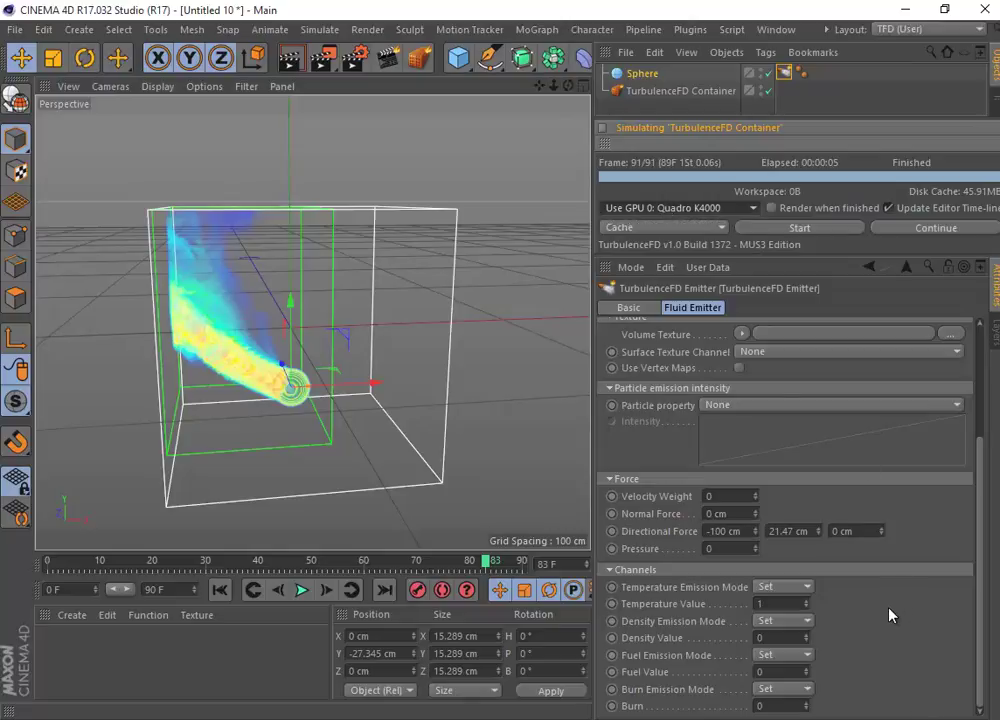